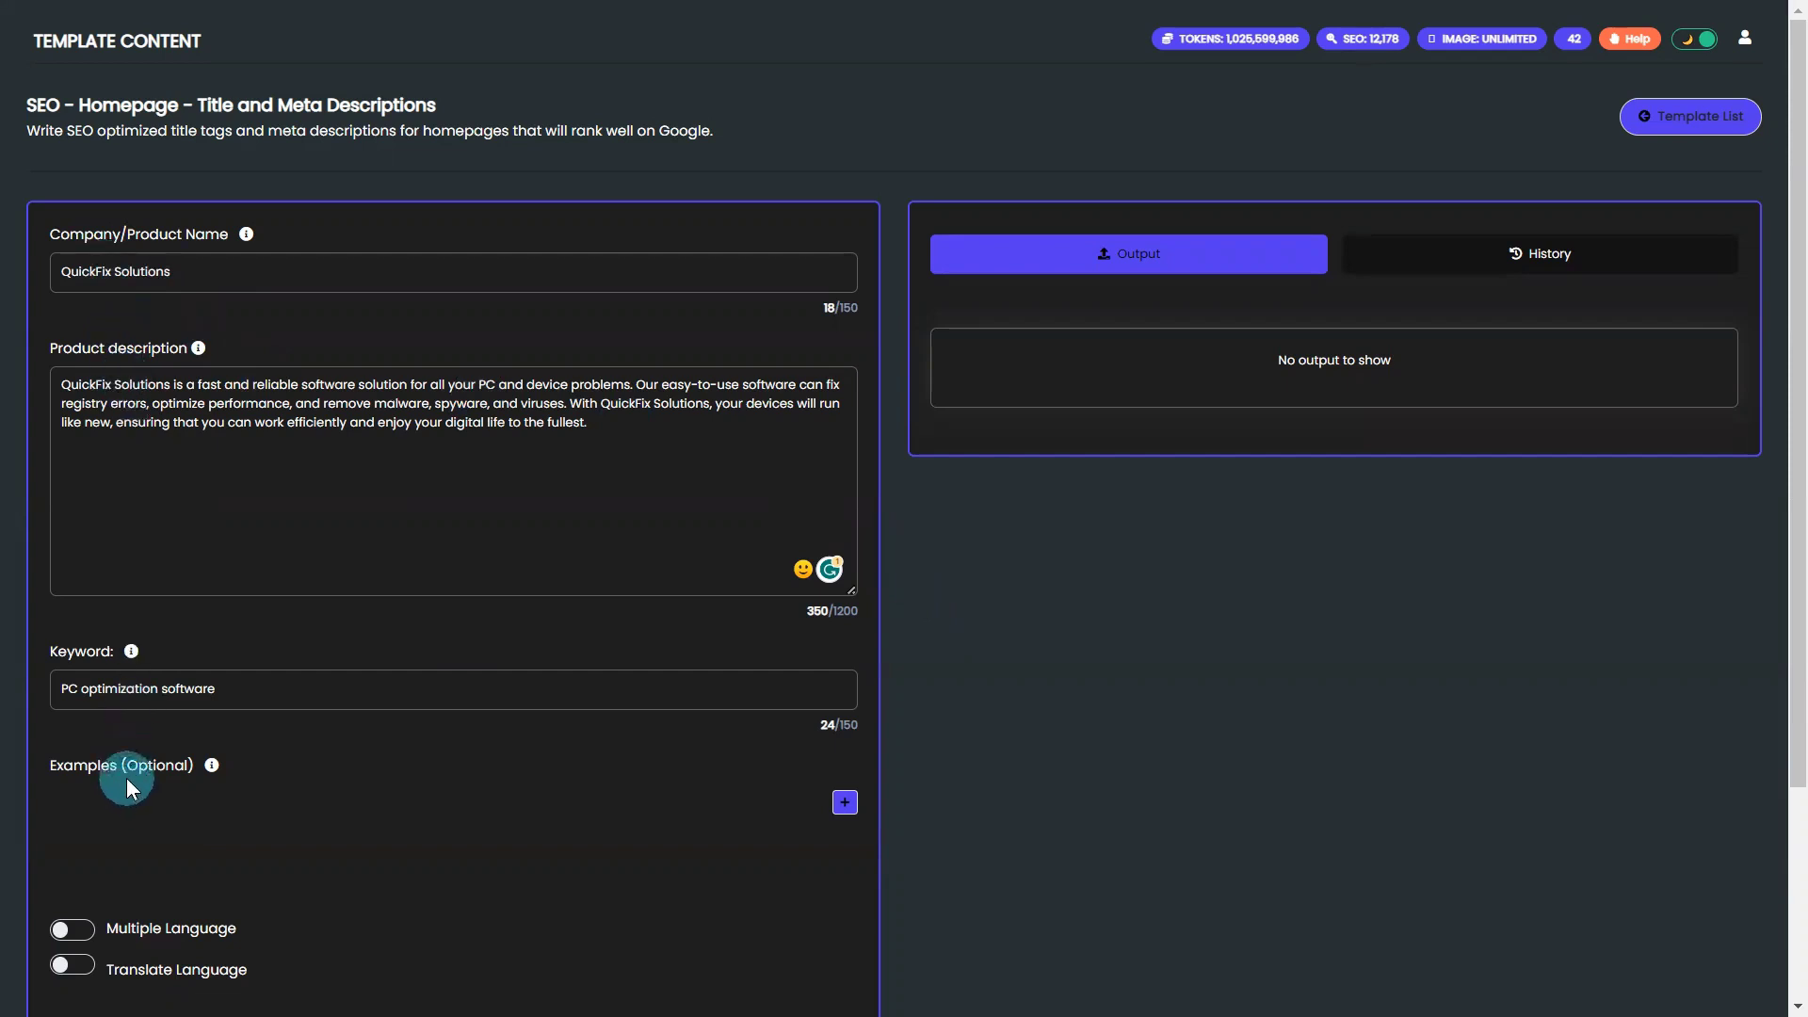
click(844, 803)
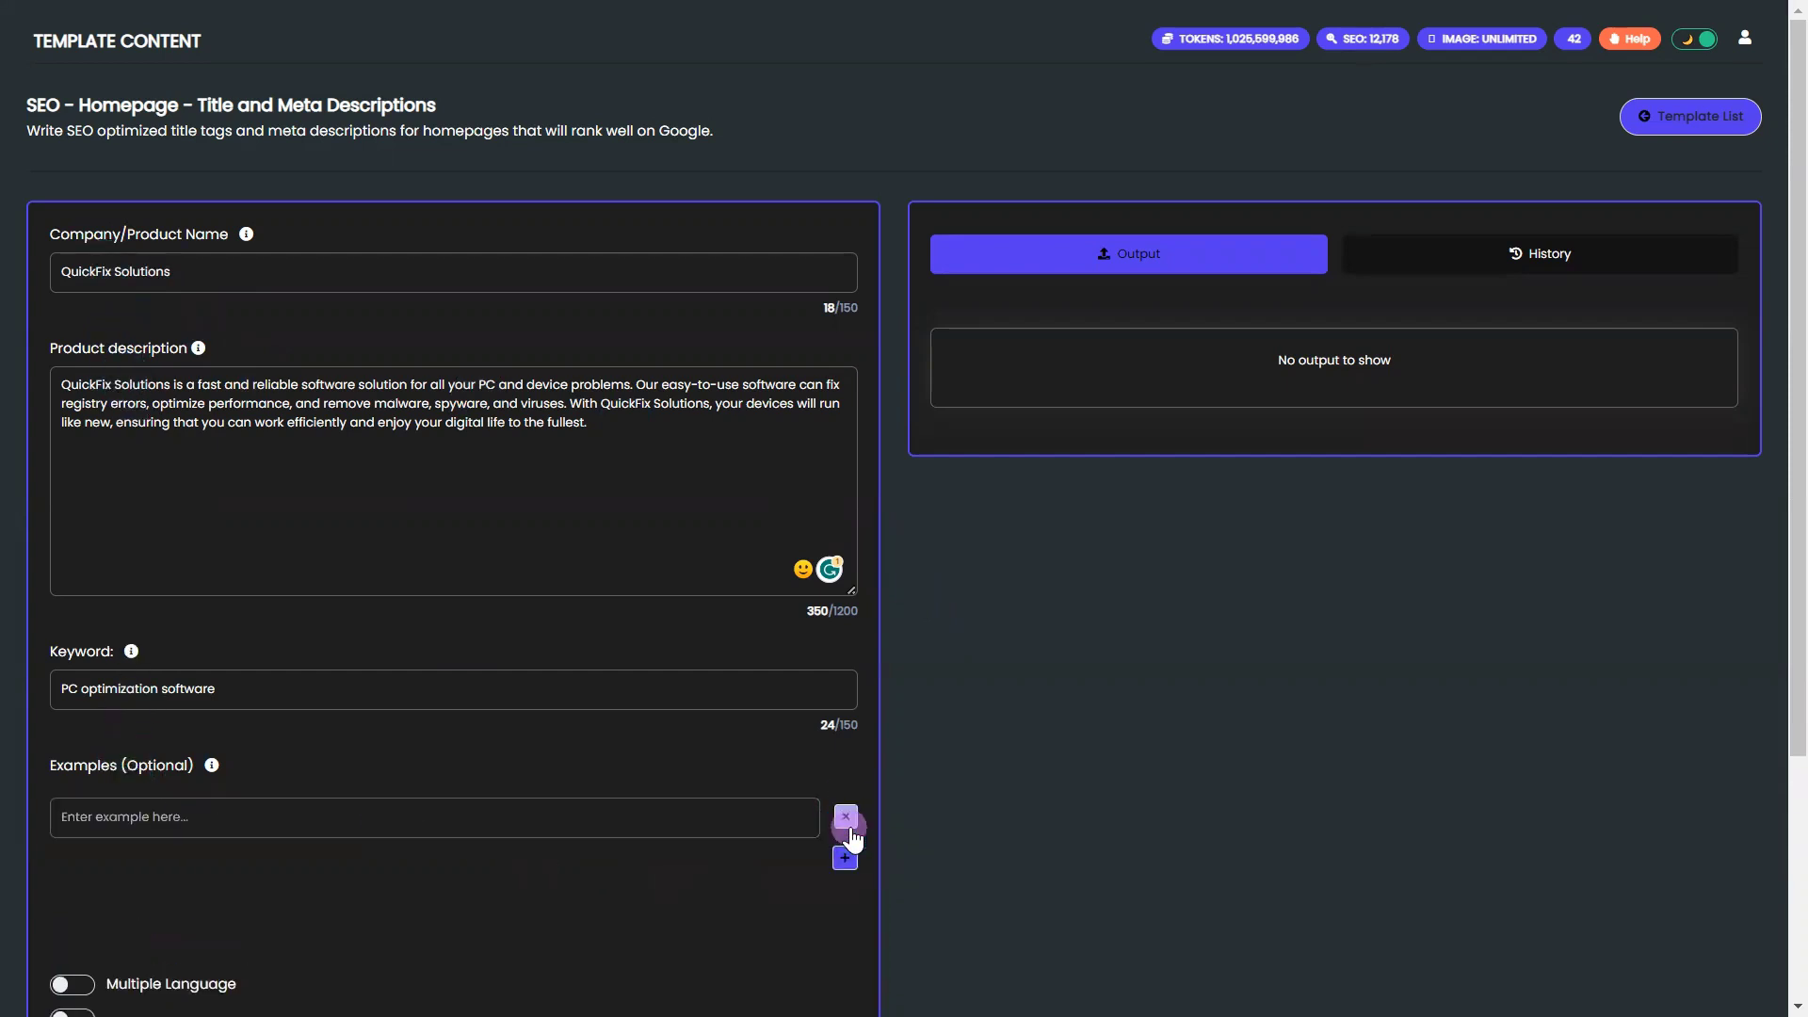
click(847, 819)
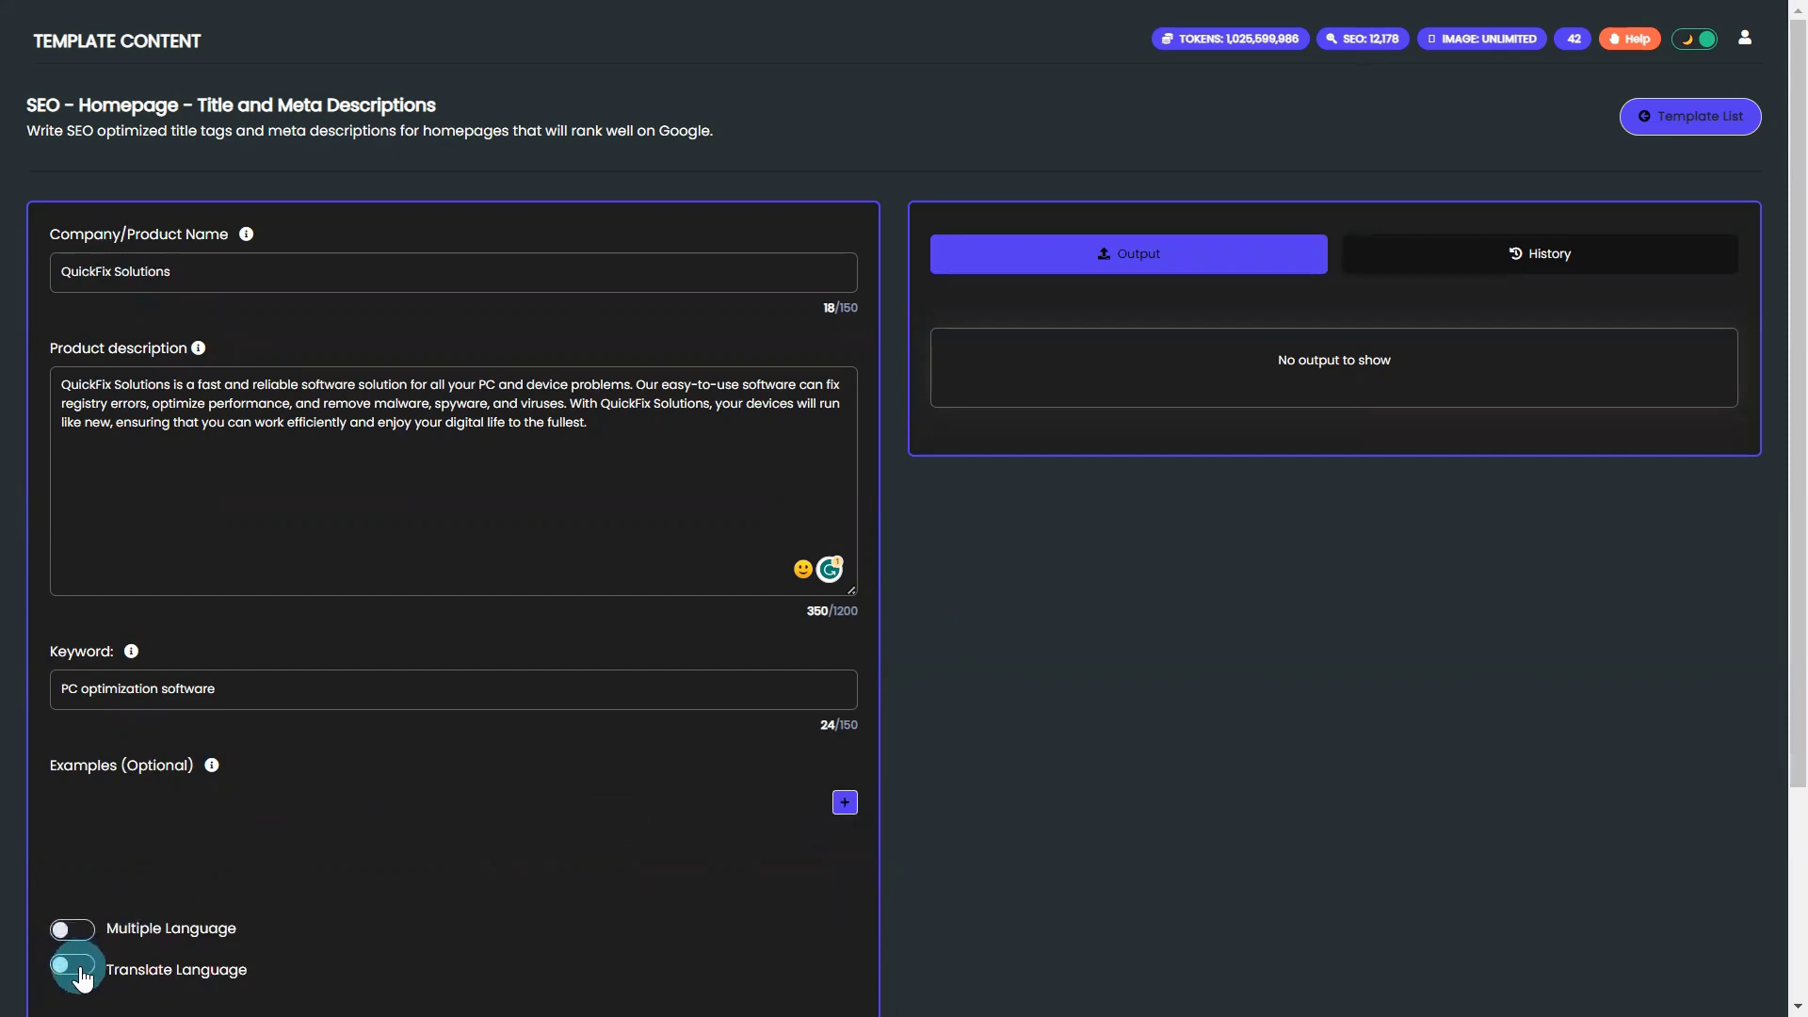
scroll(1780, 950, down, 3)
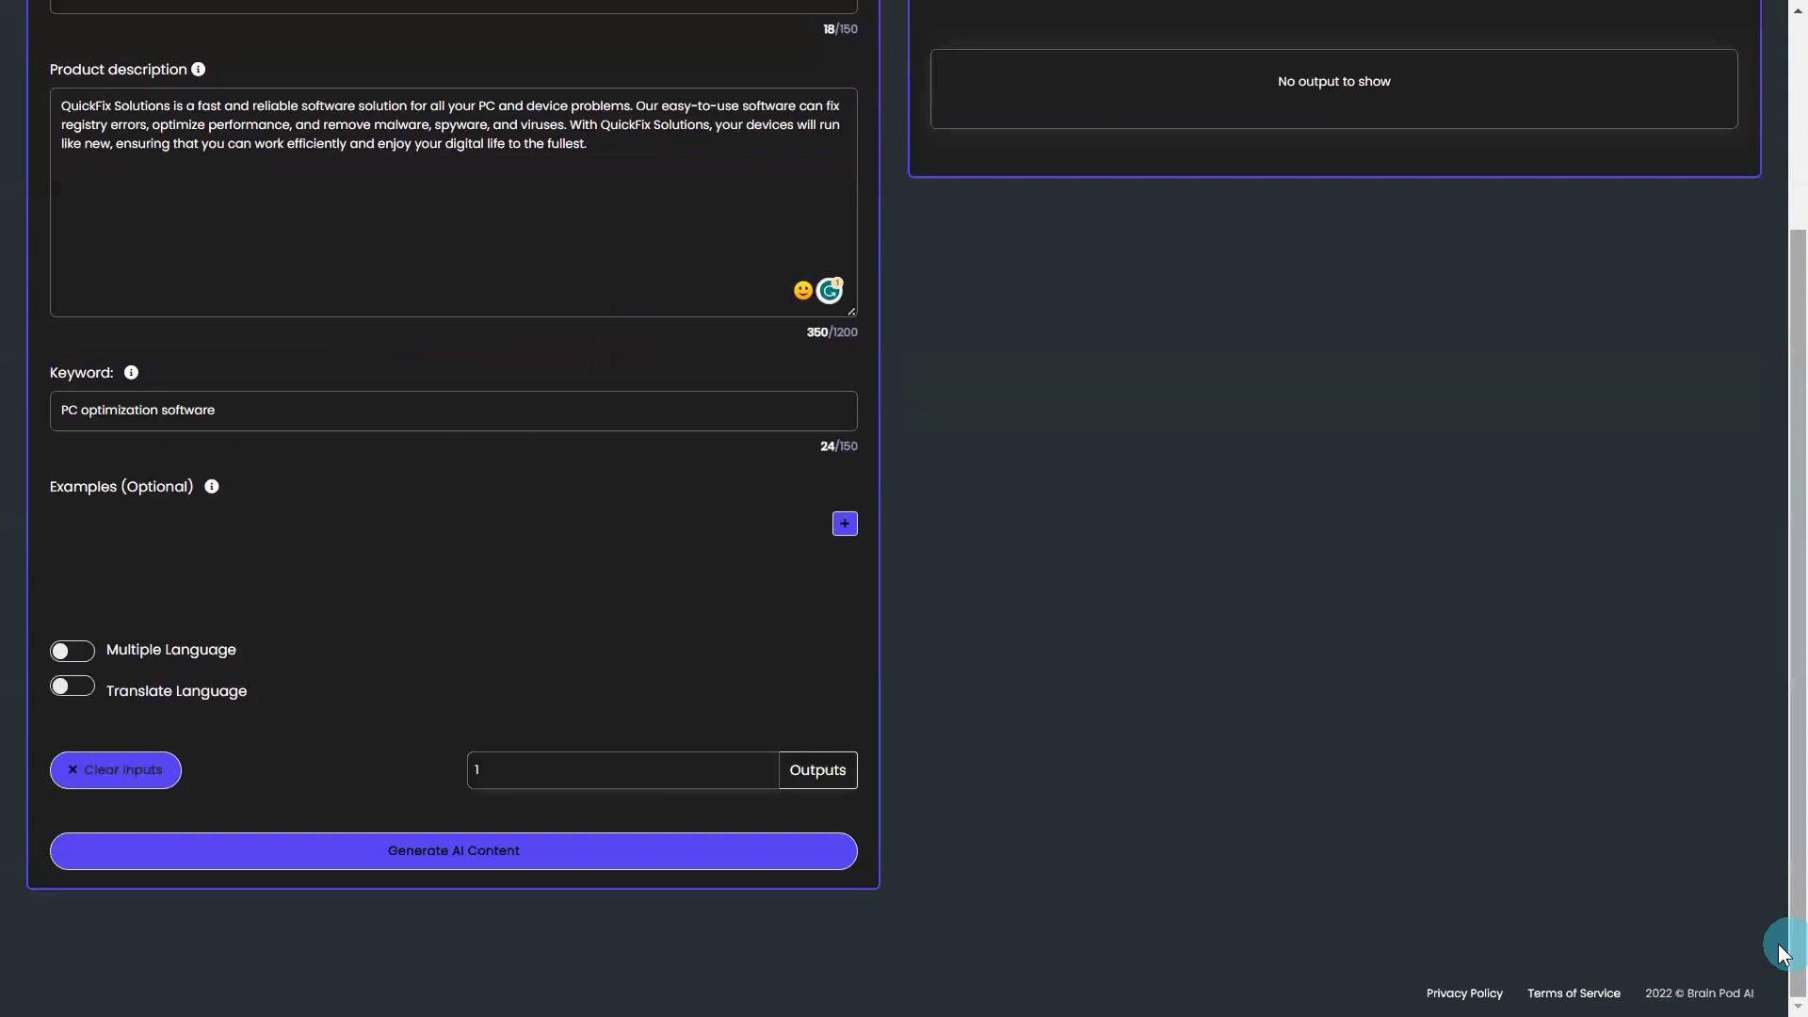
- Generate the QuickFix Solutions title tags and meta descriptions from the filled template
click(497, 851)
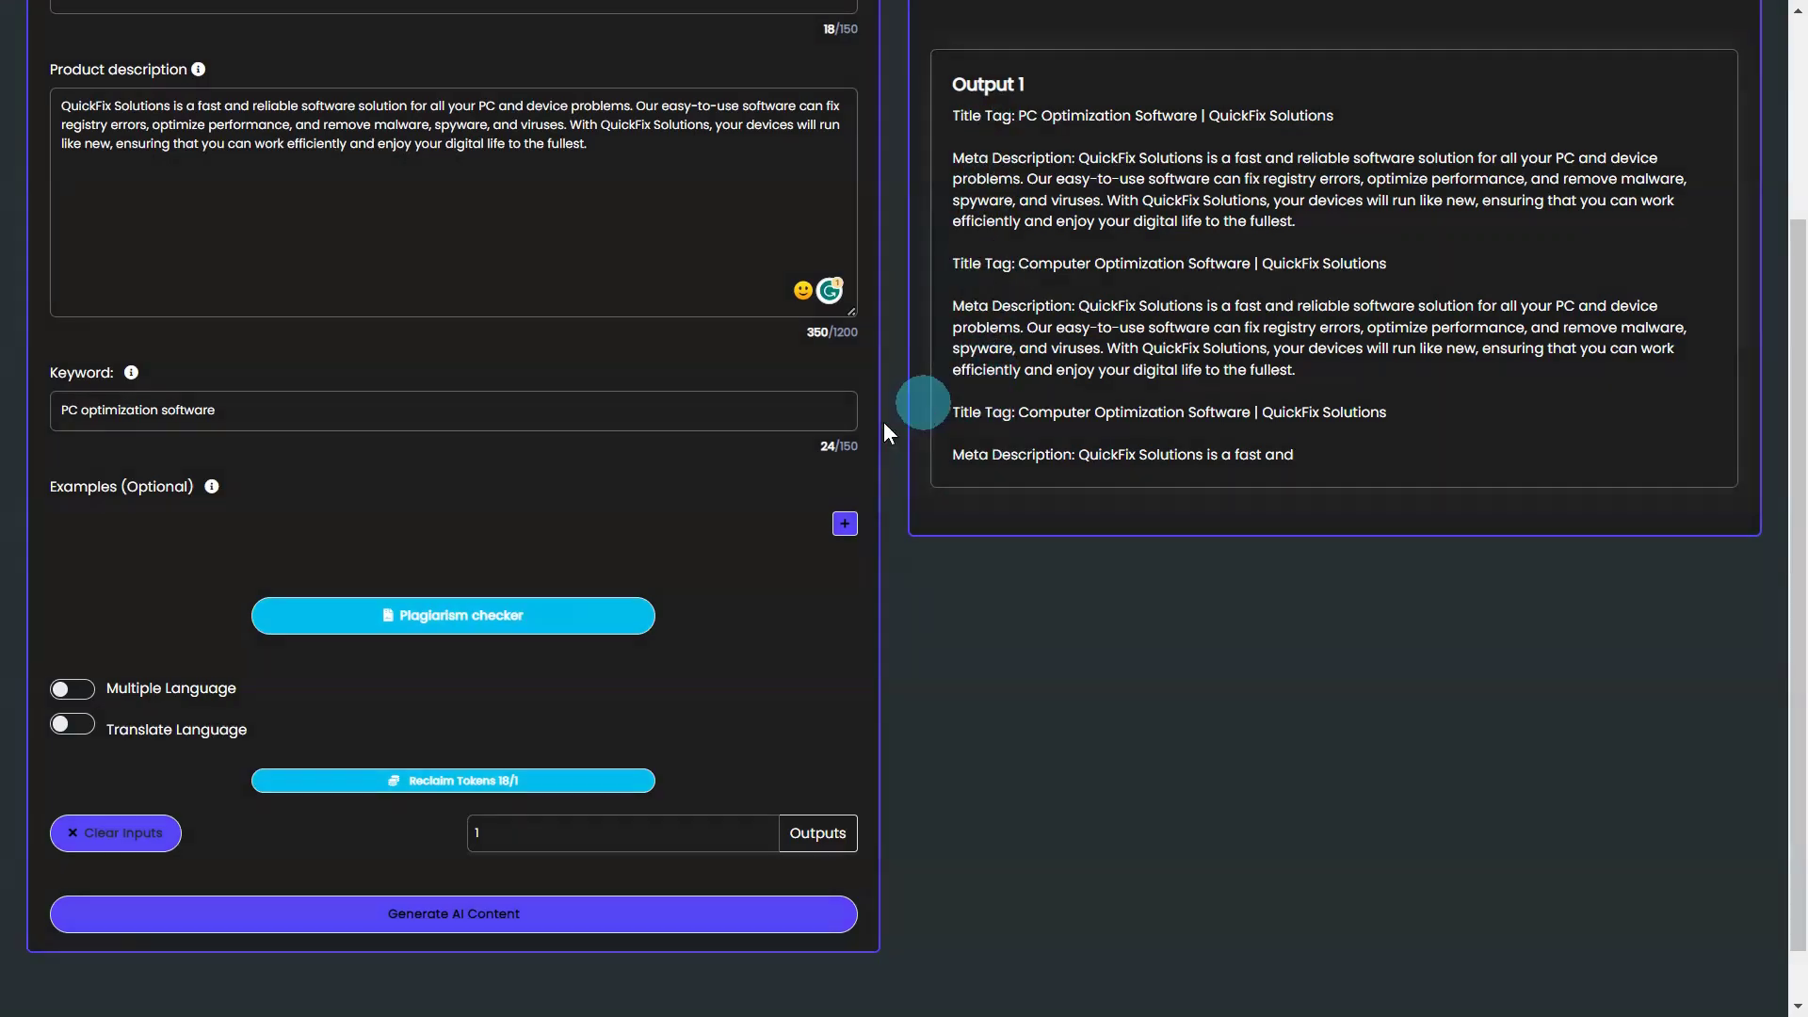
- Reclaim the 265 tokens by marking the generated output bad and confirming the refund
click(455, 786)
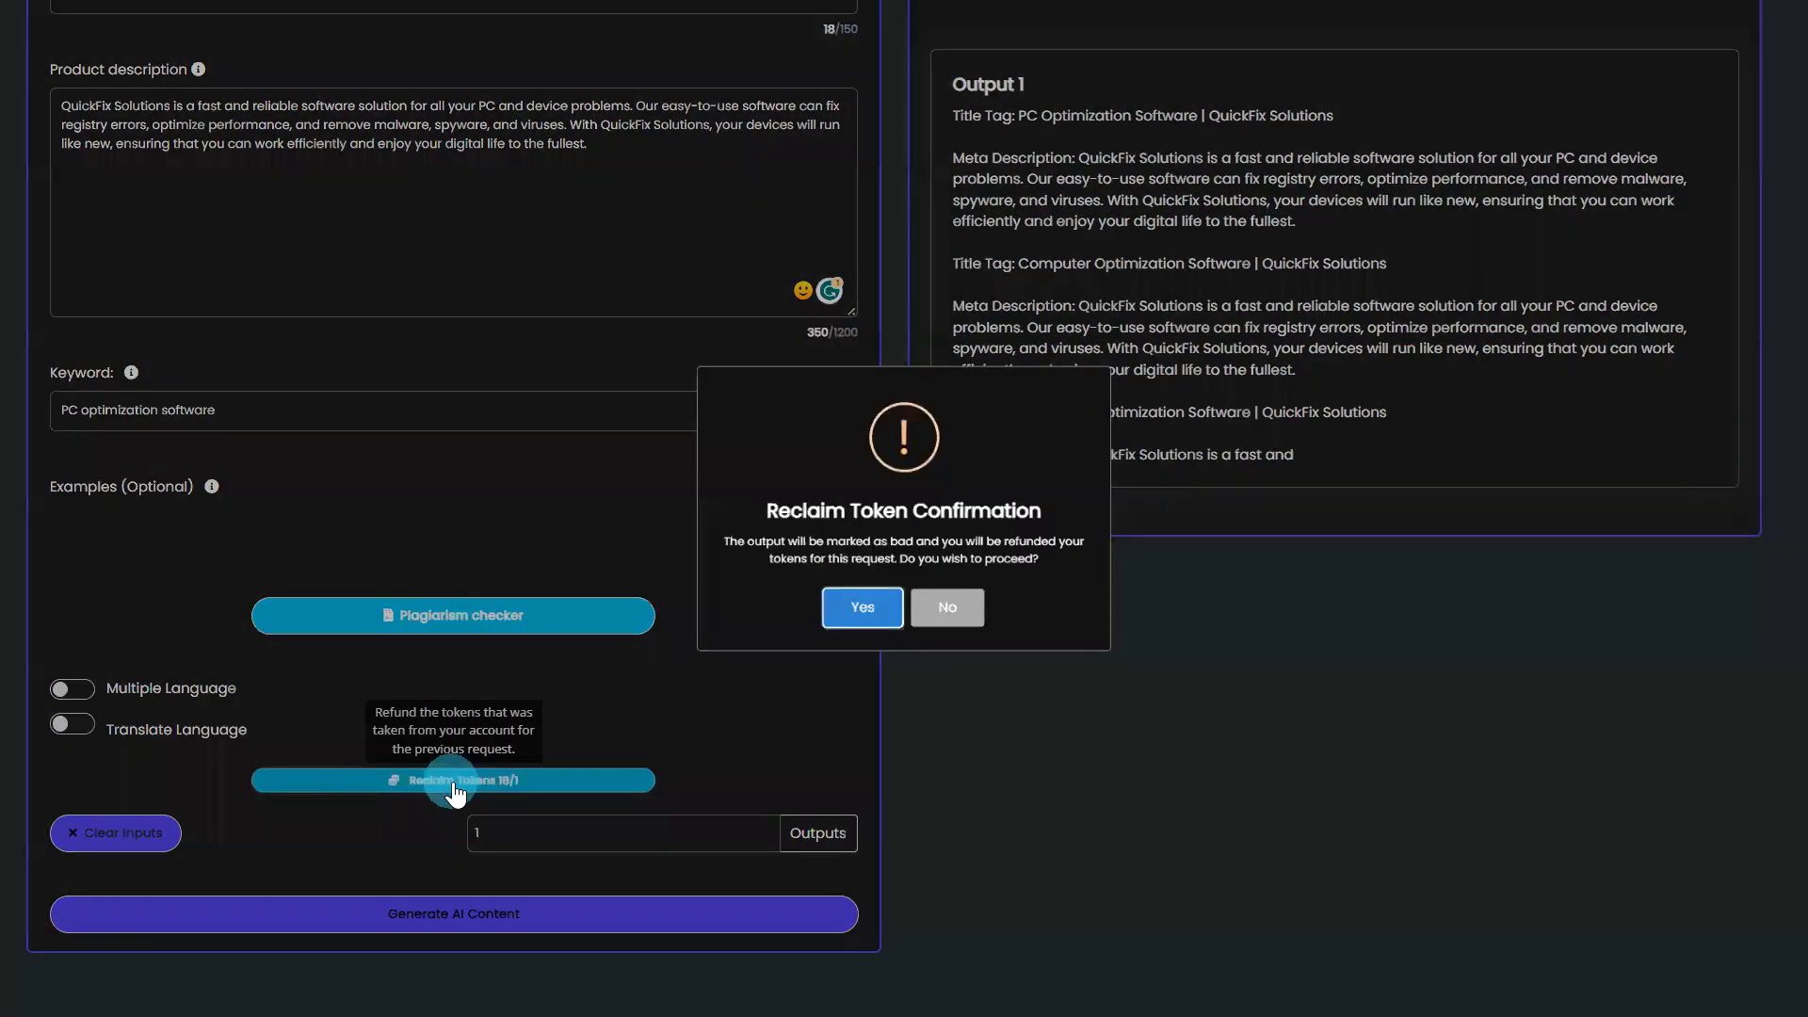
click(859, 615)
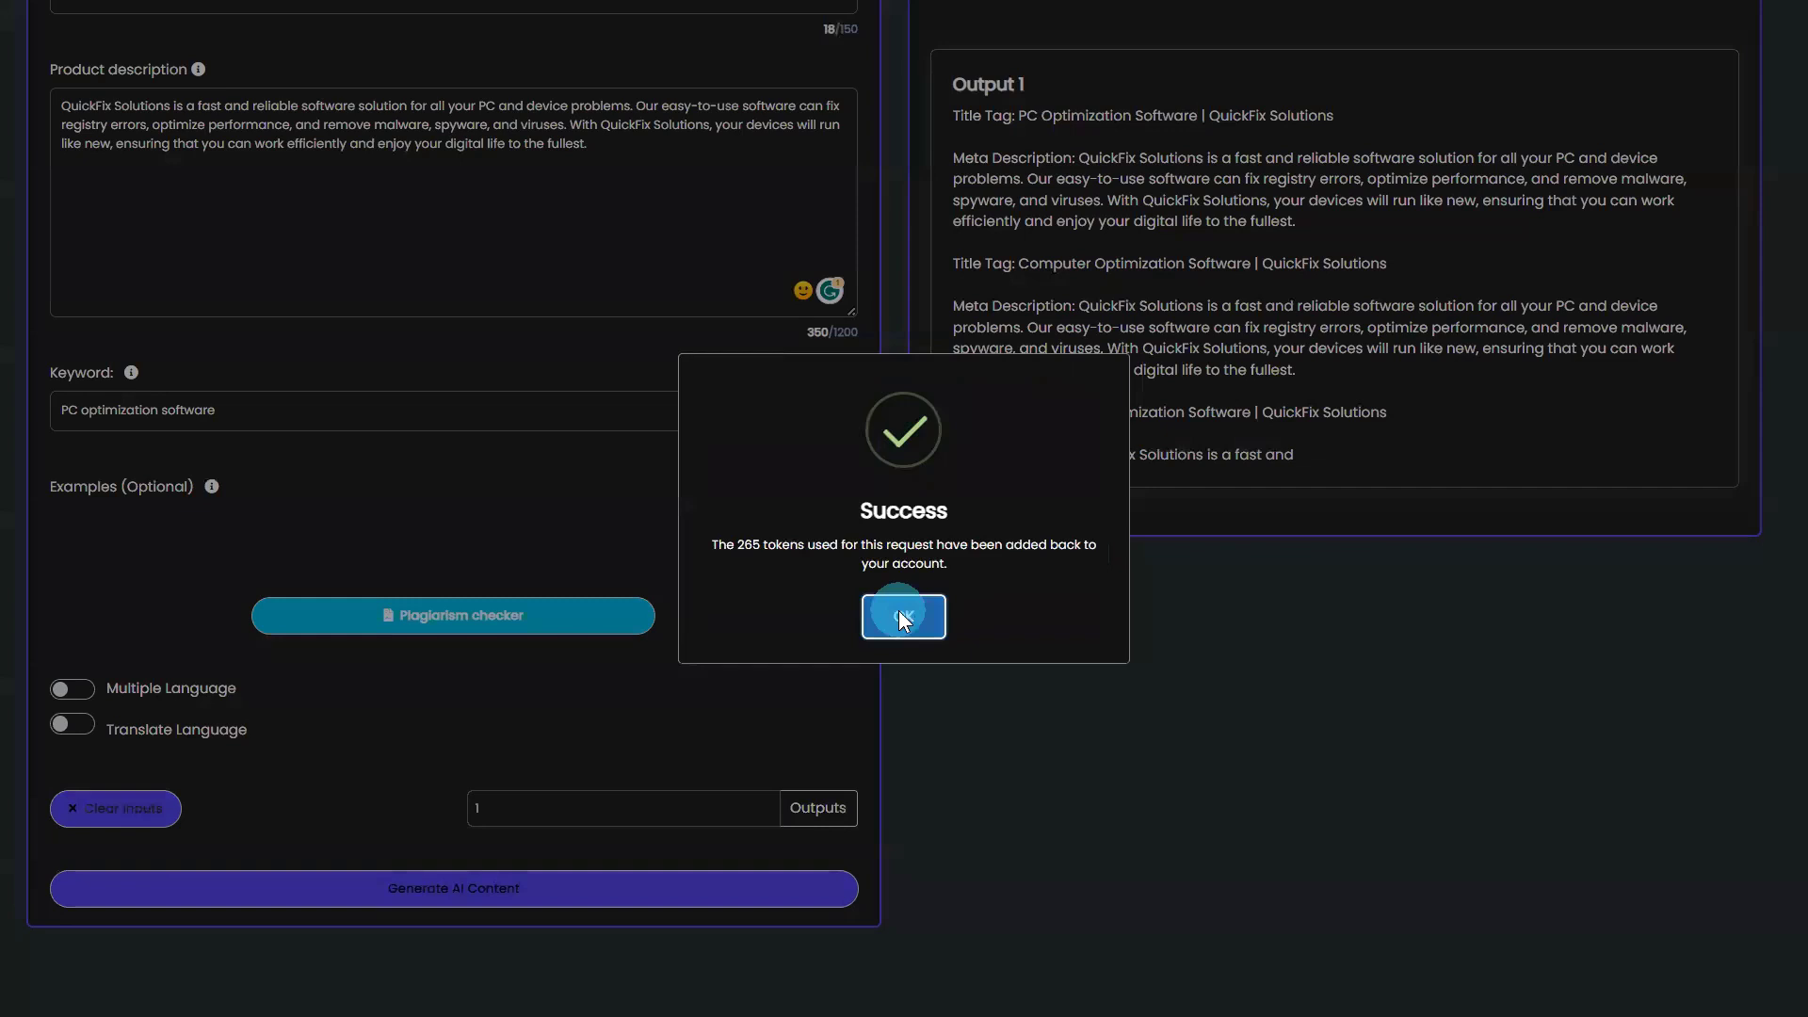
click(899, 611)
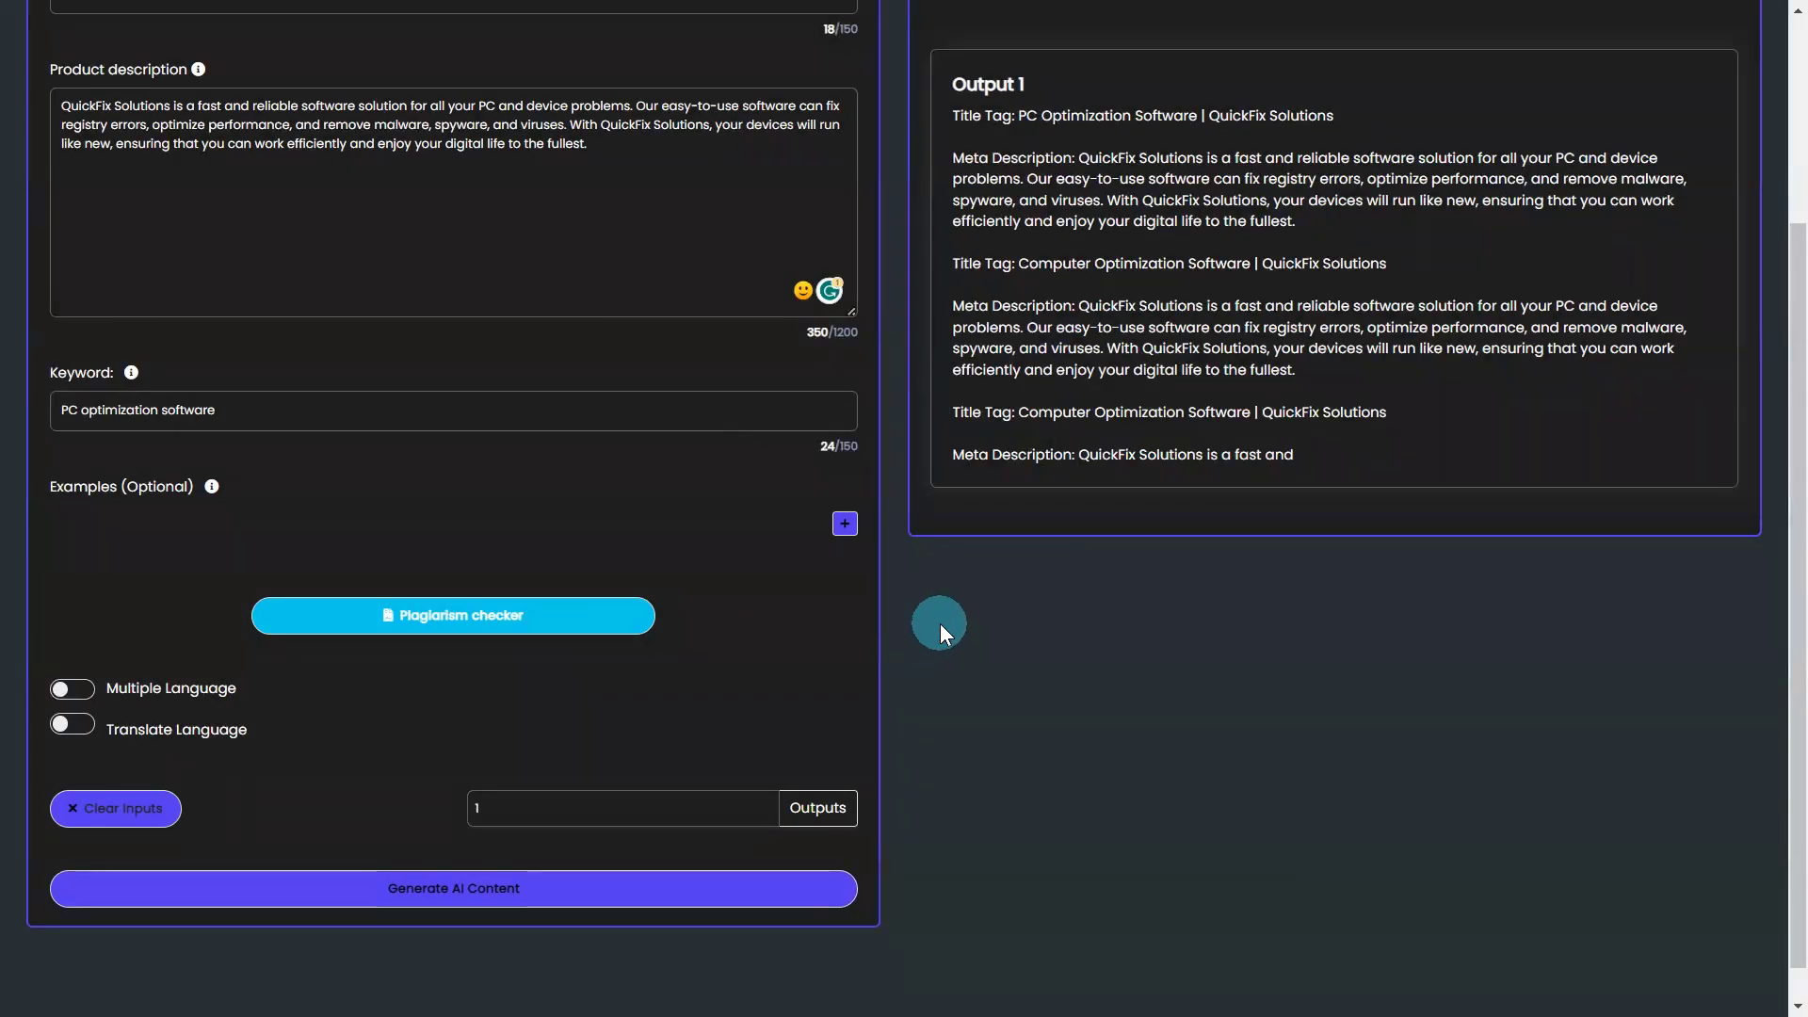